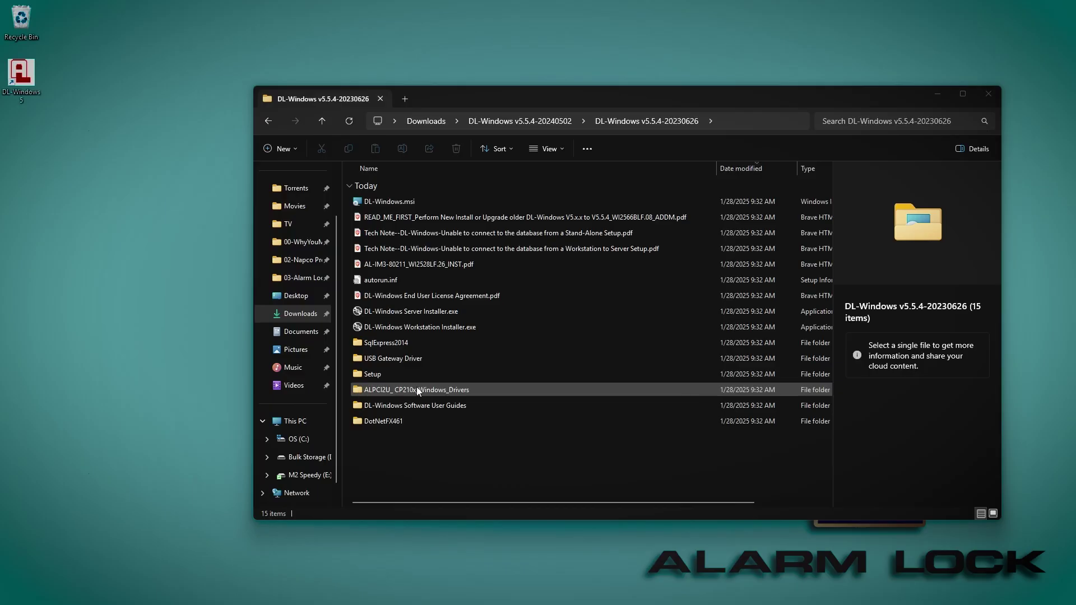
Install the 64-bit CP210x driver with CP210xVCPInstaller_x64.exe, accepting its license agreement.
double_click(455, 391)
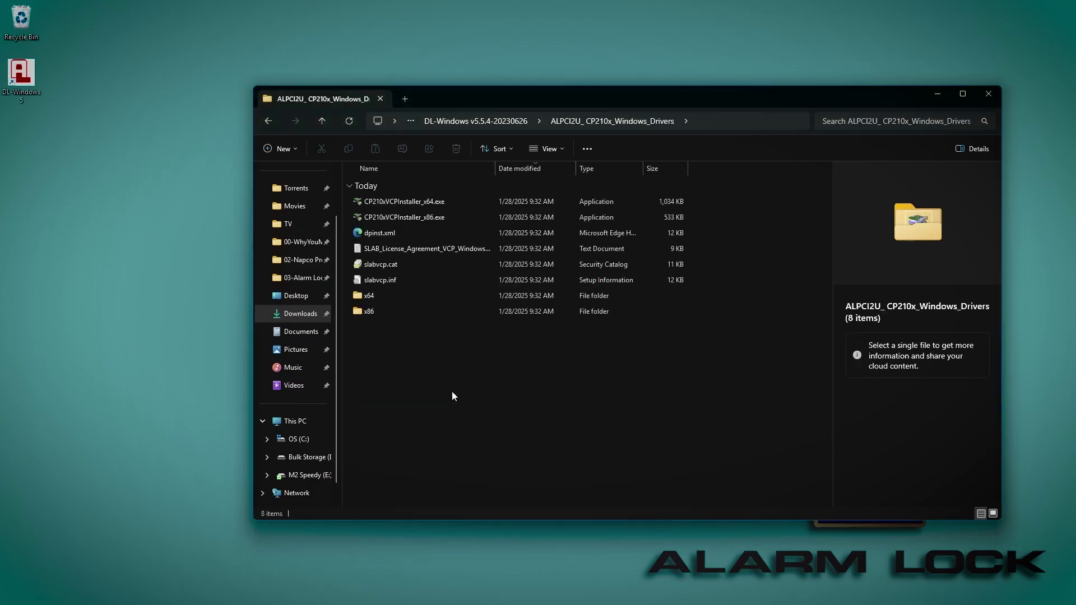
double_click(447, 203)
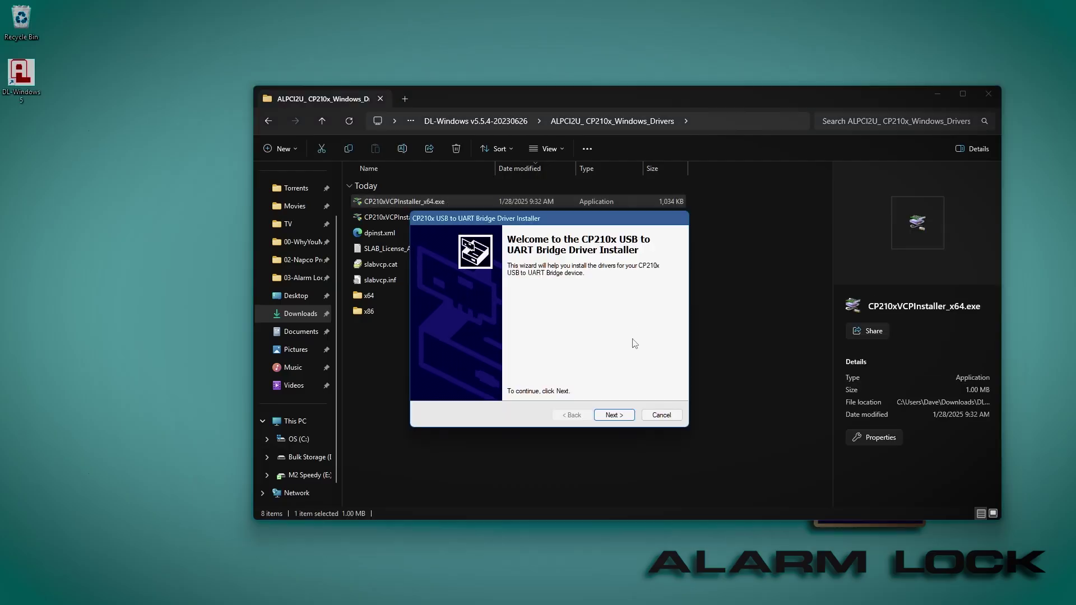
click(613, 415)
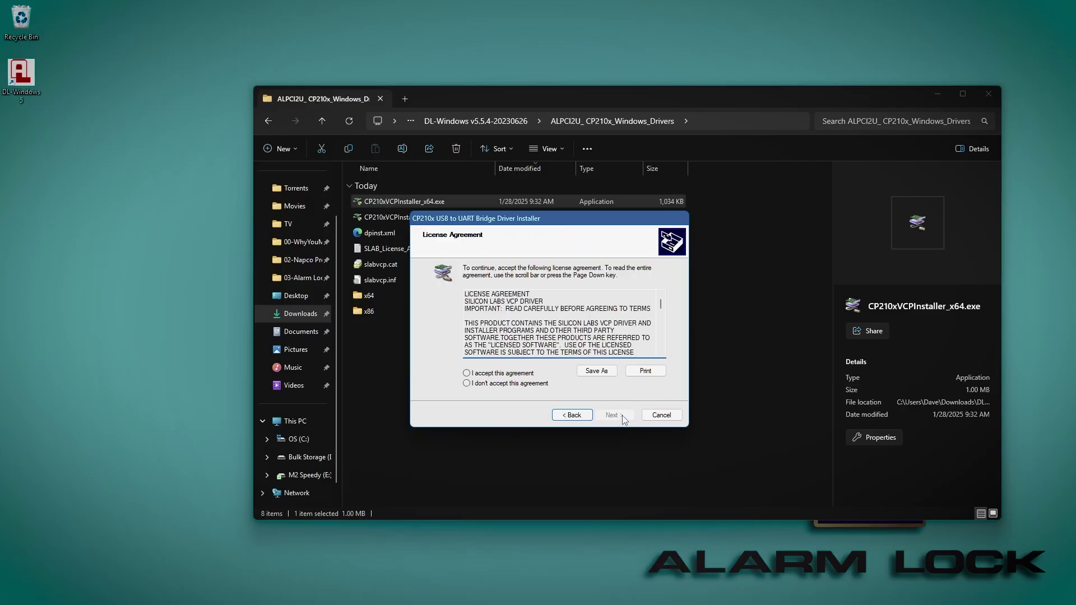
click(484, 376)
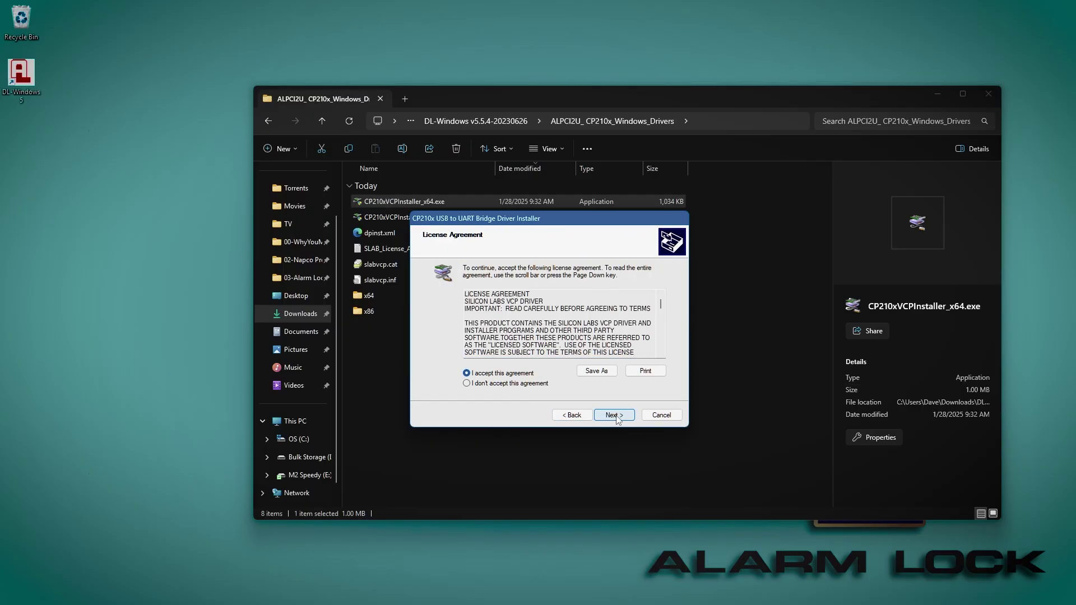
click(617, 416)
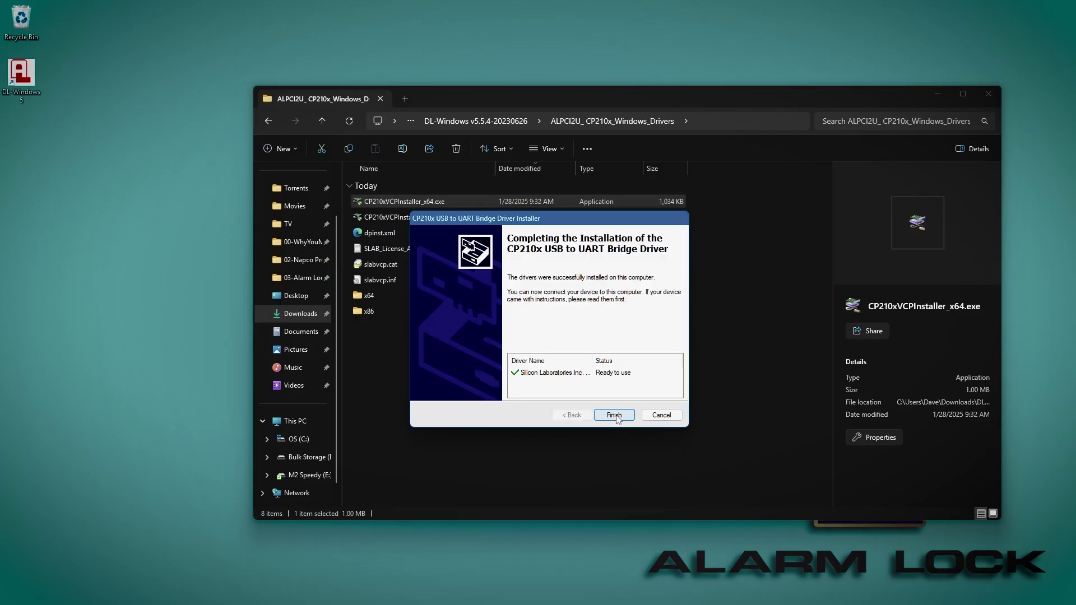
click(615, 416)
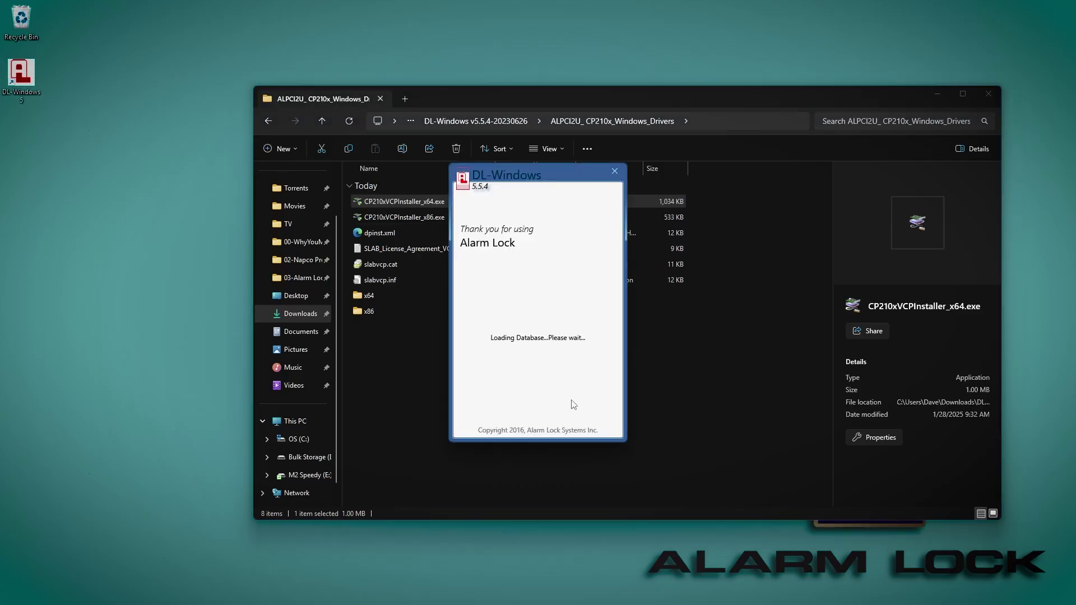
Log in and run the COM Port Setup and Test loopback test on COM3.
click(563, 367)
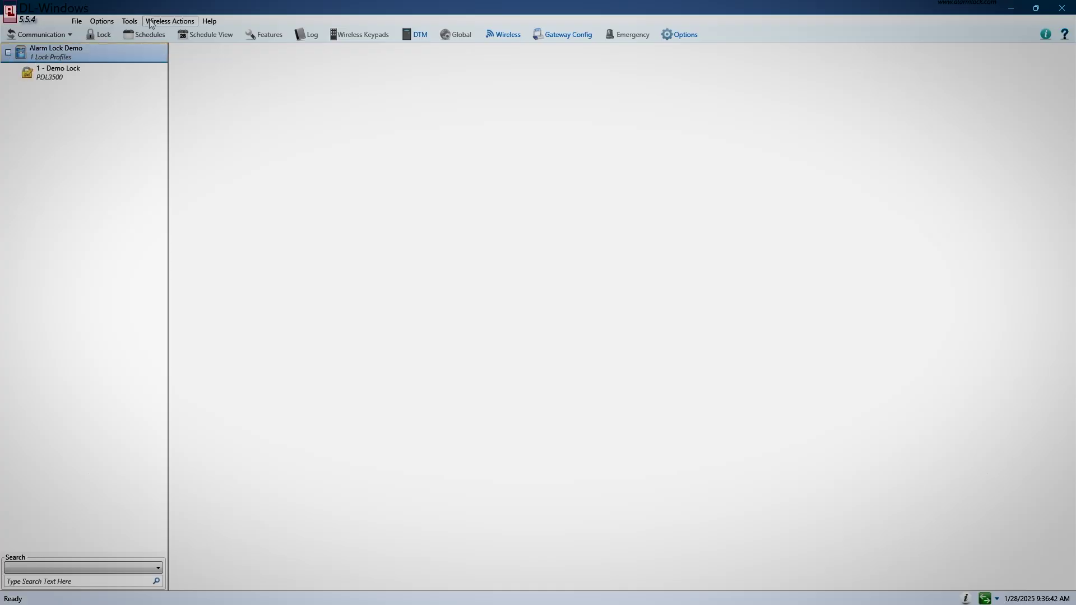
click(130, 21)
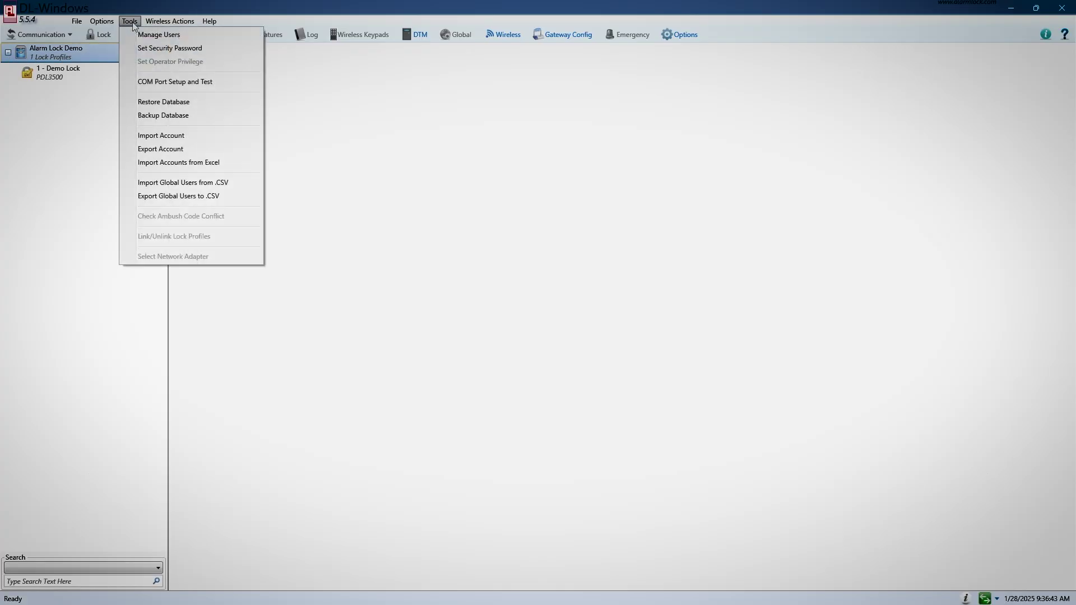
click(161, 82)
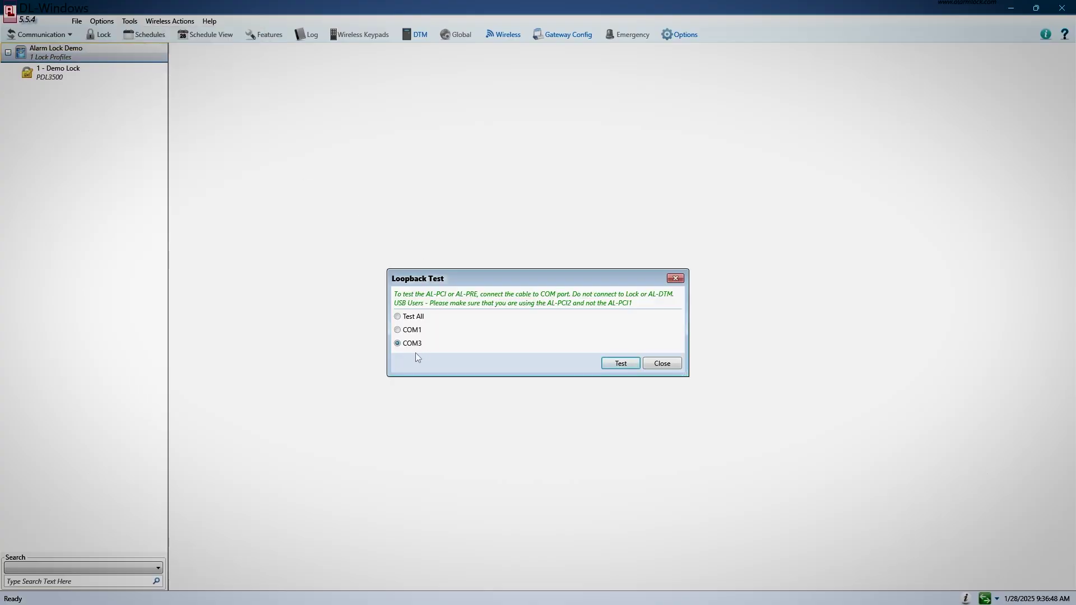
click(621, 364)
Set COM3 as the port, then toggle a global user's Demo Lock access back to default.
click(663, 364)
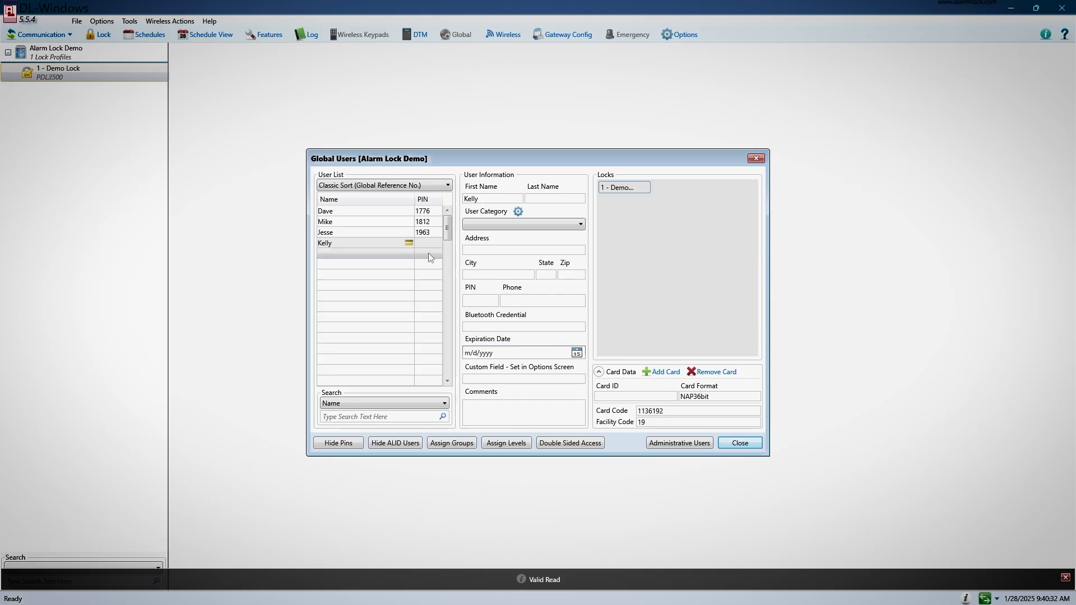
click(627, 188)
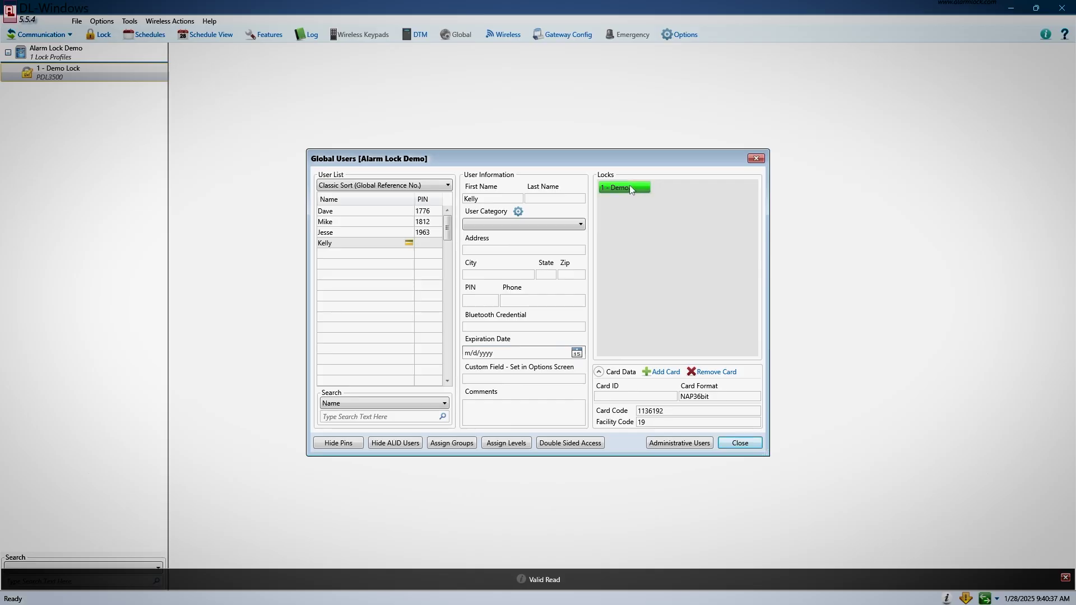
click(631, 187)
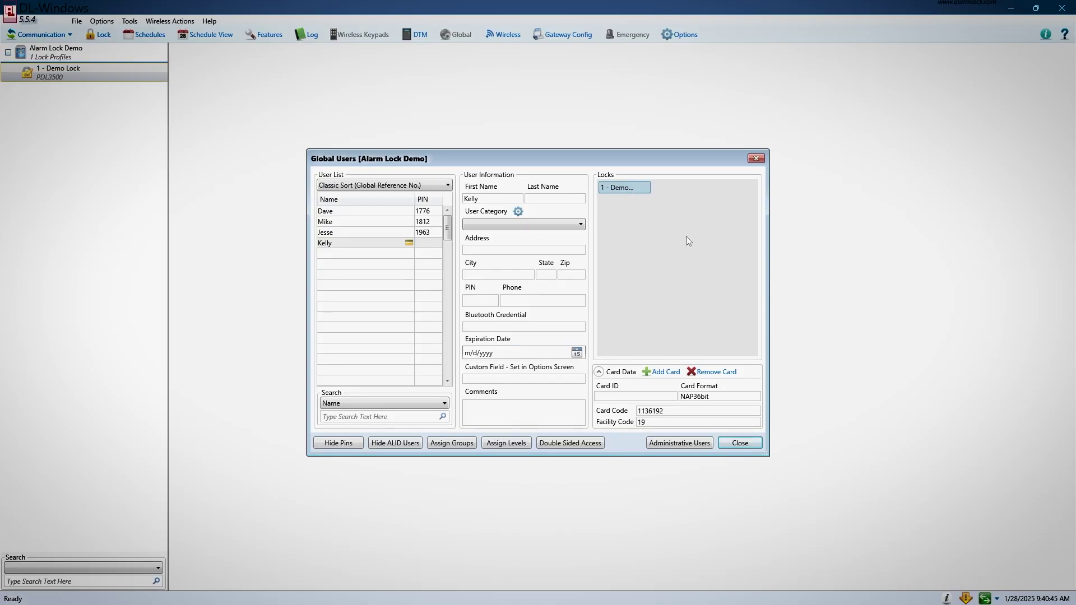
click(635, 187)
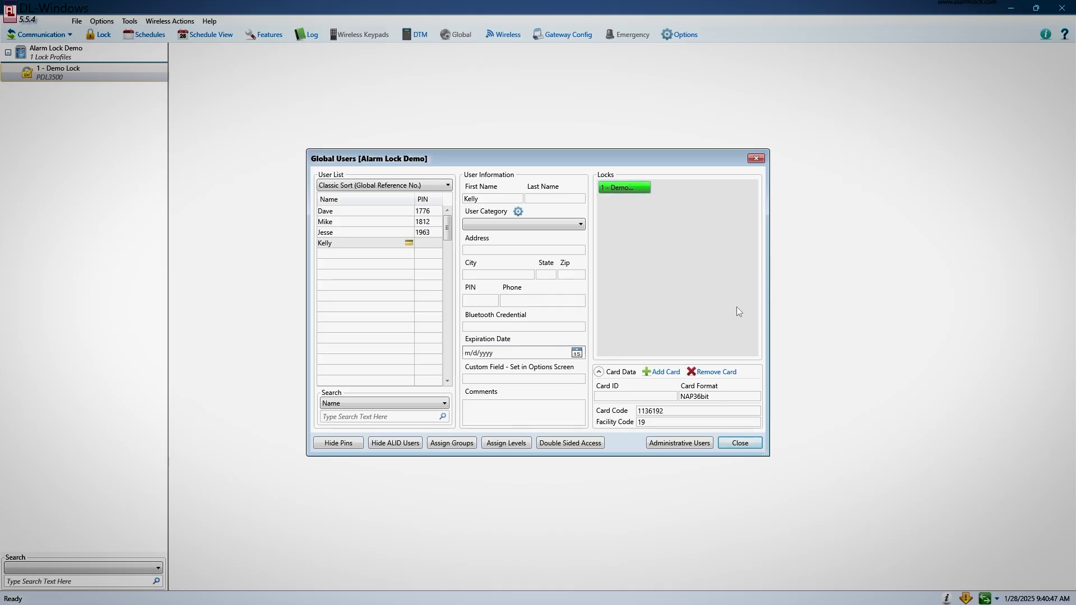
click(632, 191)
click(633, 190)
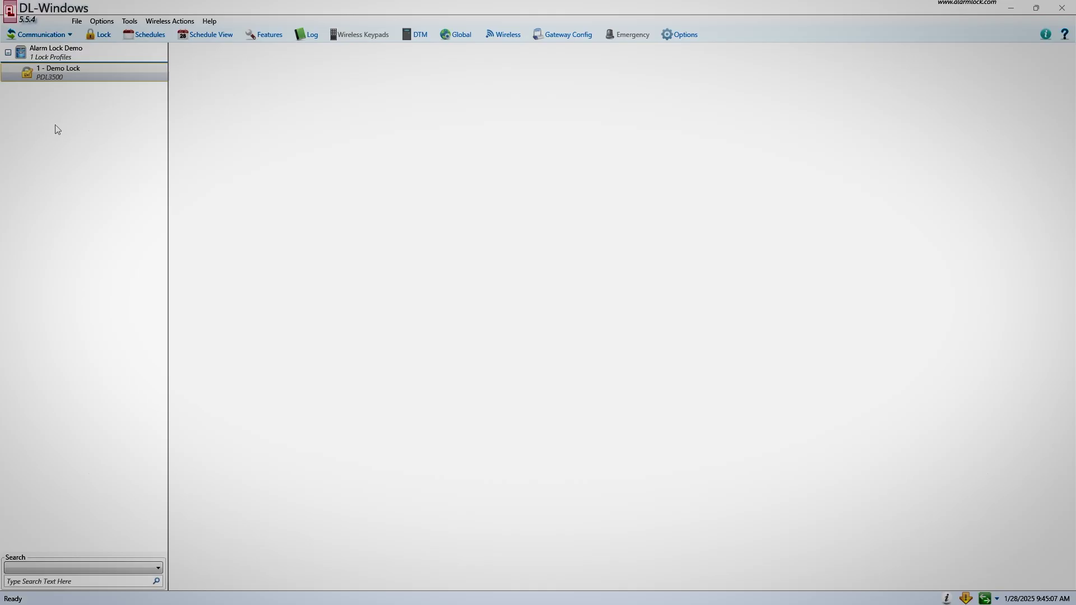
Bring up the Communication menu for the lock.
click(59, 33)
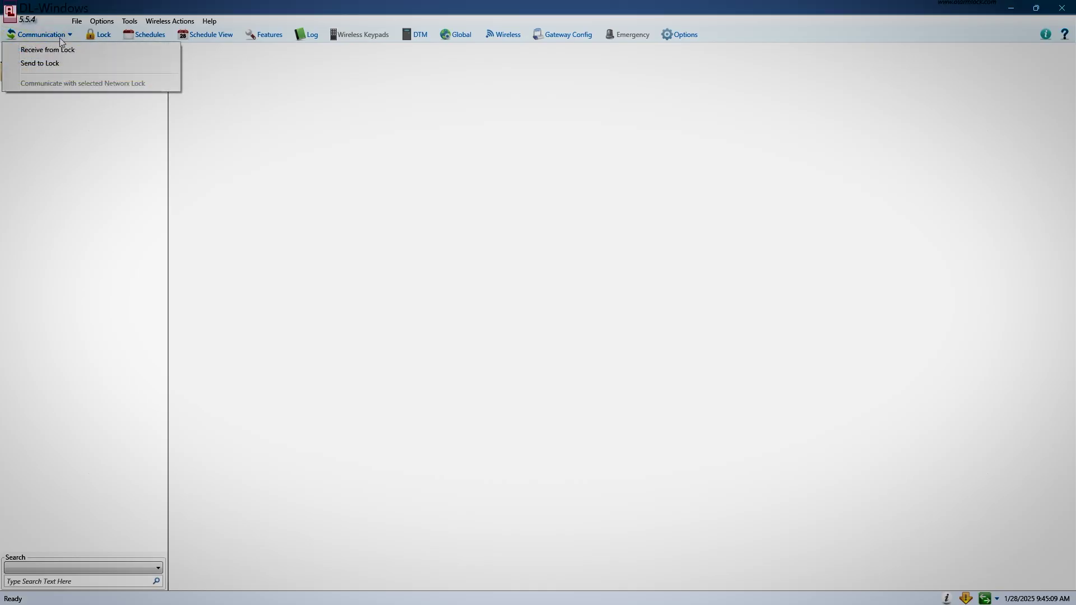
Send All data (users, schedules, features, group status, time/date) to the PDL3500.
click(59, 64)
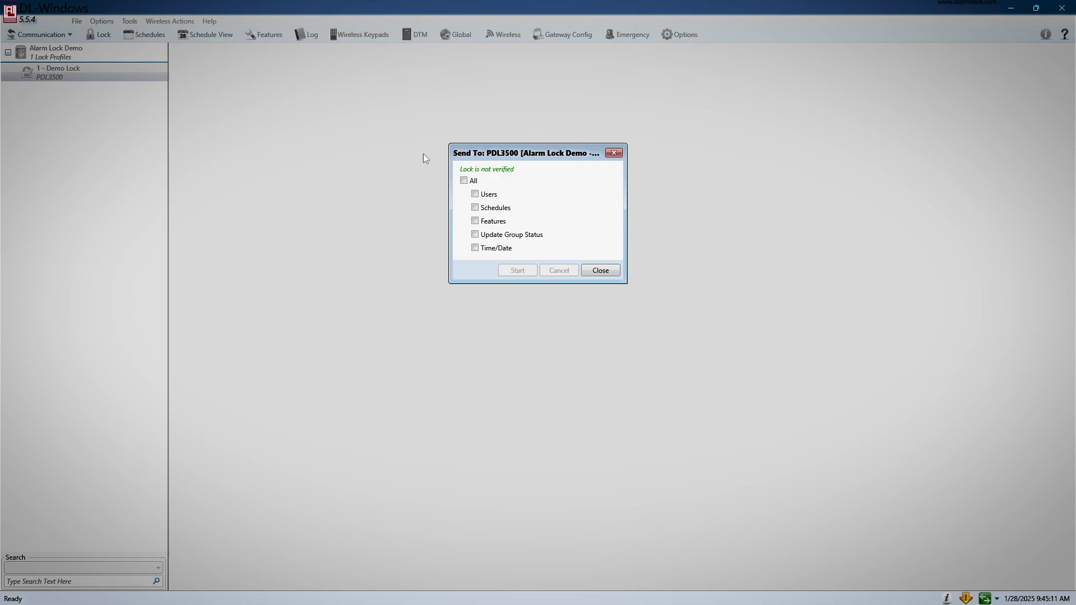
click(463, 180)
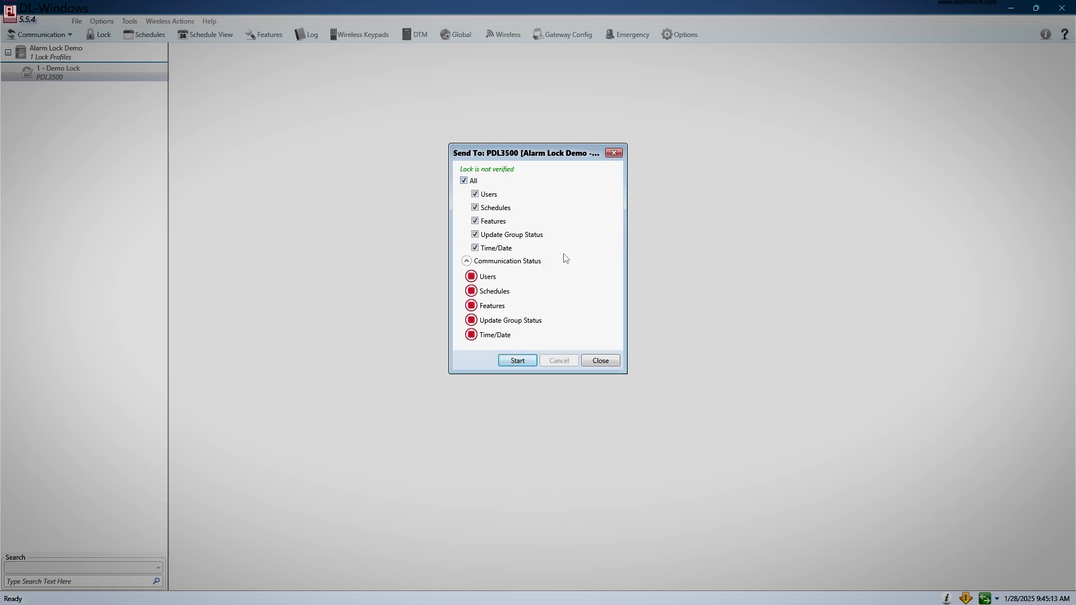
click(516, 361)
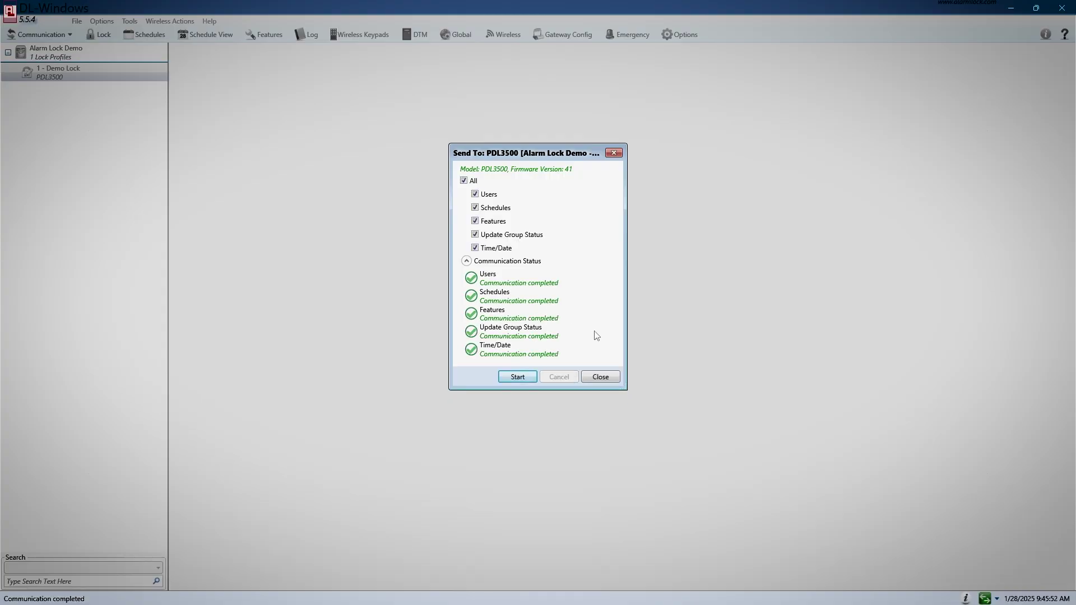
click(600, 377)
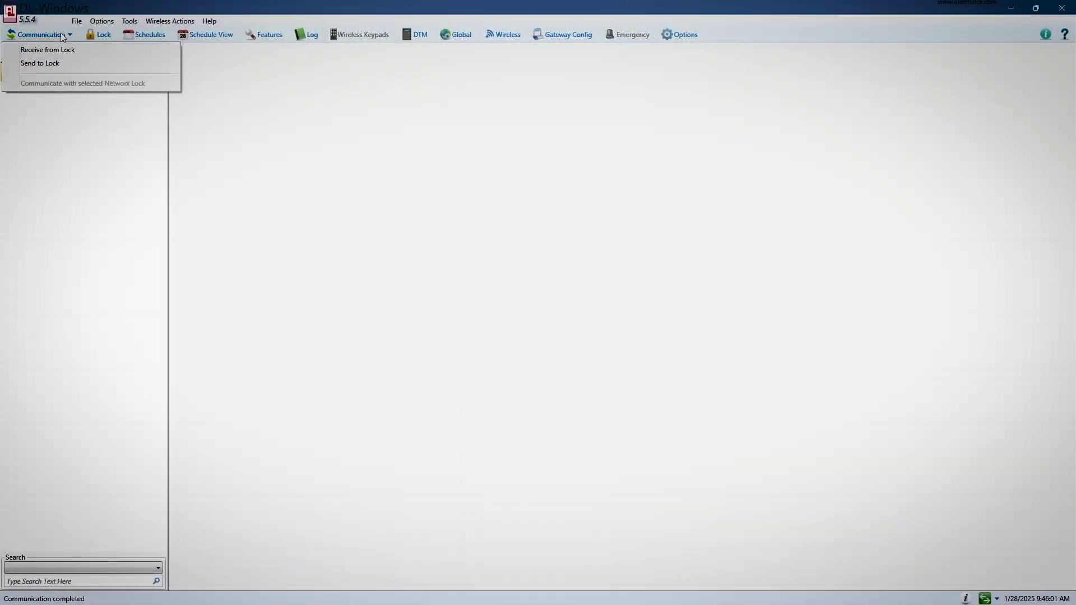
Receive only the Event Log from the PDL3500 lock.
click(55, 50)
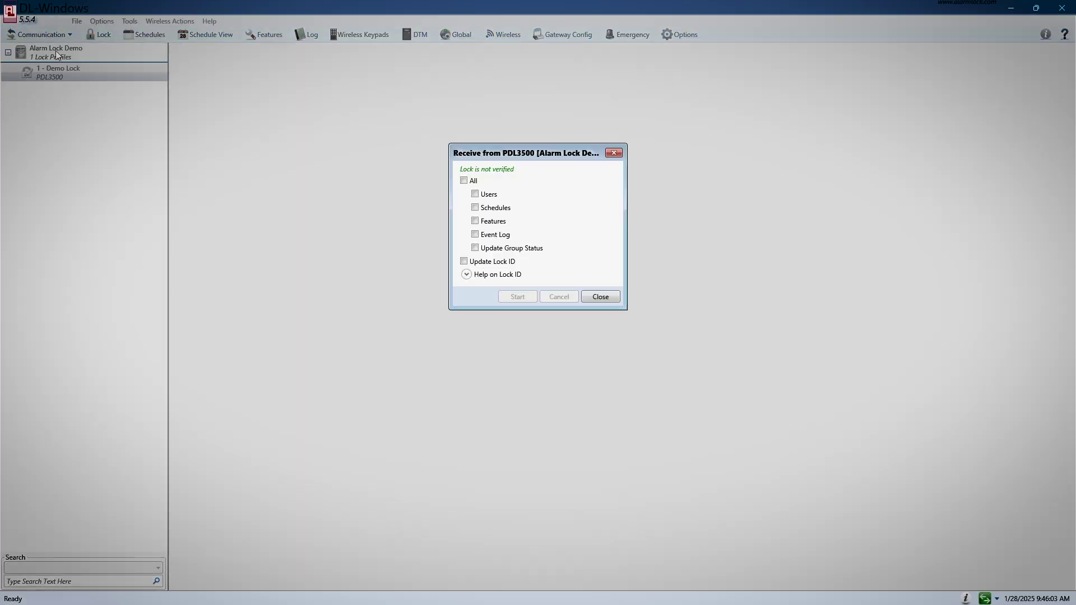
click(475, 235)
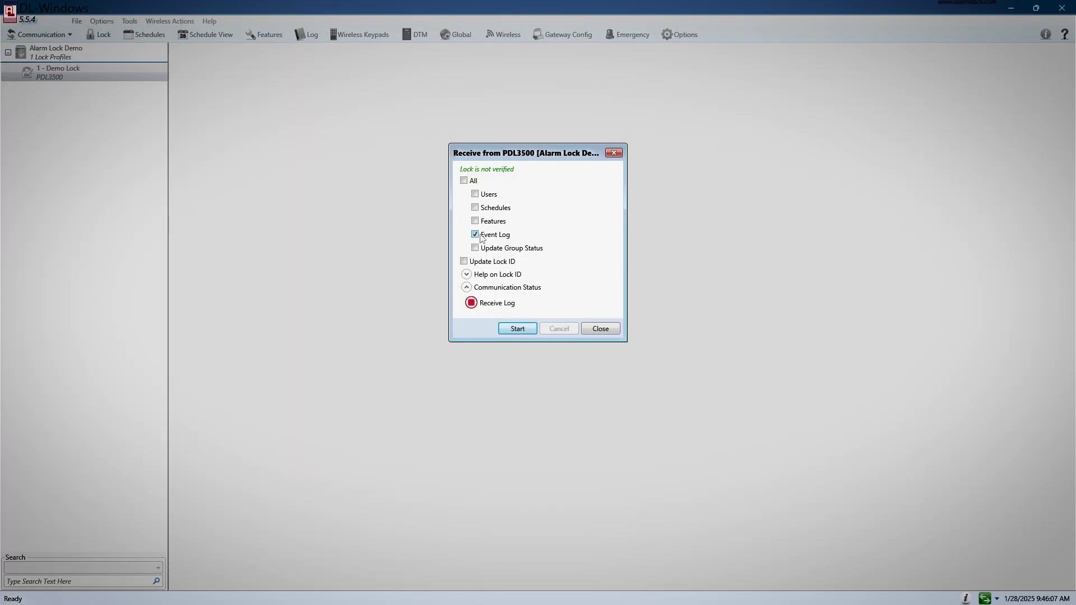
click(516, 331)
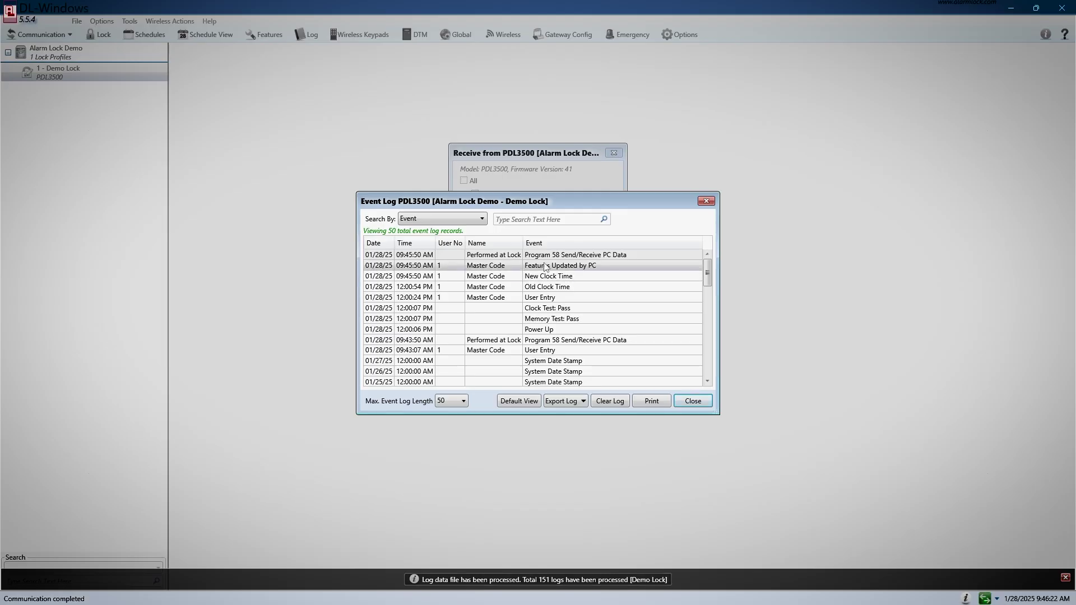
Look through the 50 received event log records, then close the listing.
scroll(531, 347, down, 12)
scroll(531, 355, up, 12)
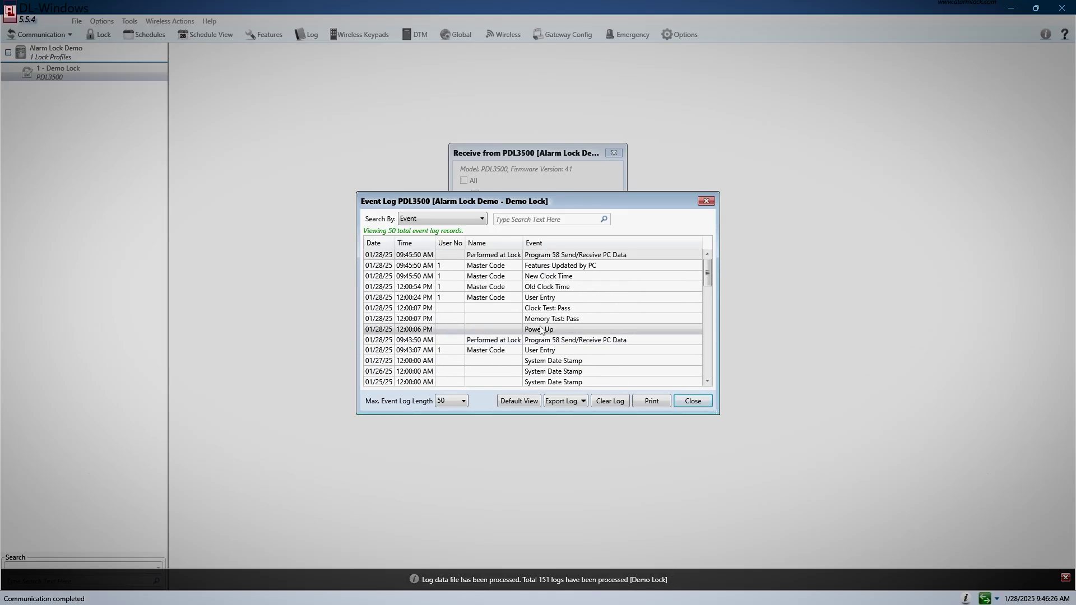
scroll(542, 271, down, 5)
scroll(571, 314, down, 4)
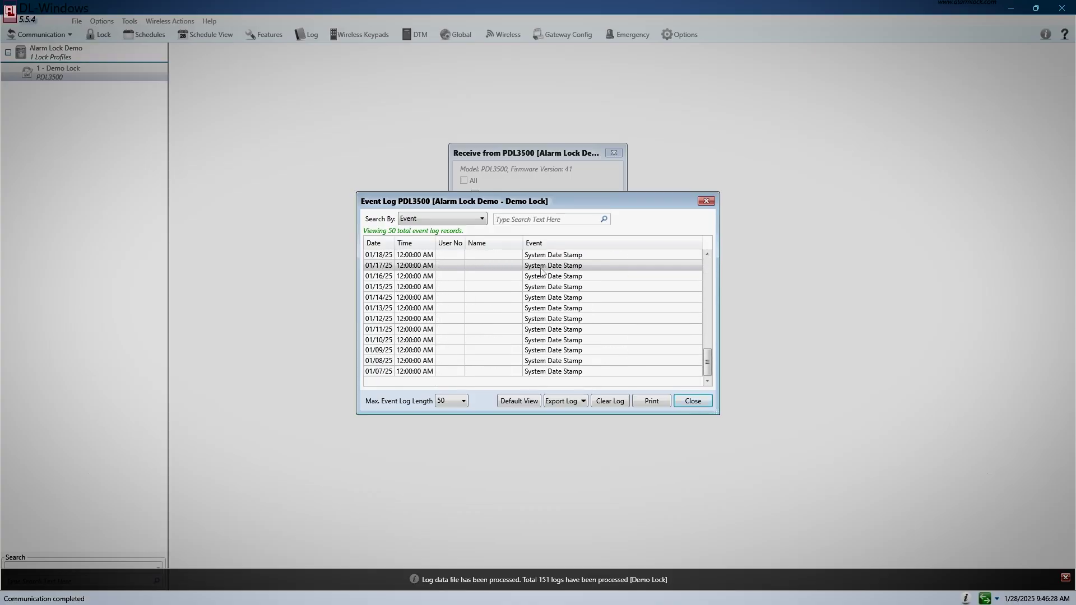
scroll(604, 356, up, 8)
scroll(605, 354, up, 5)
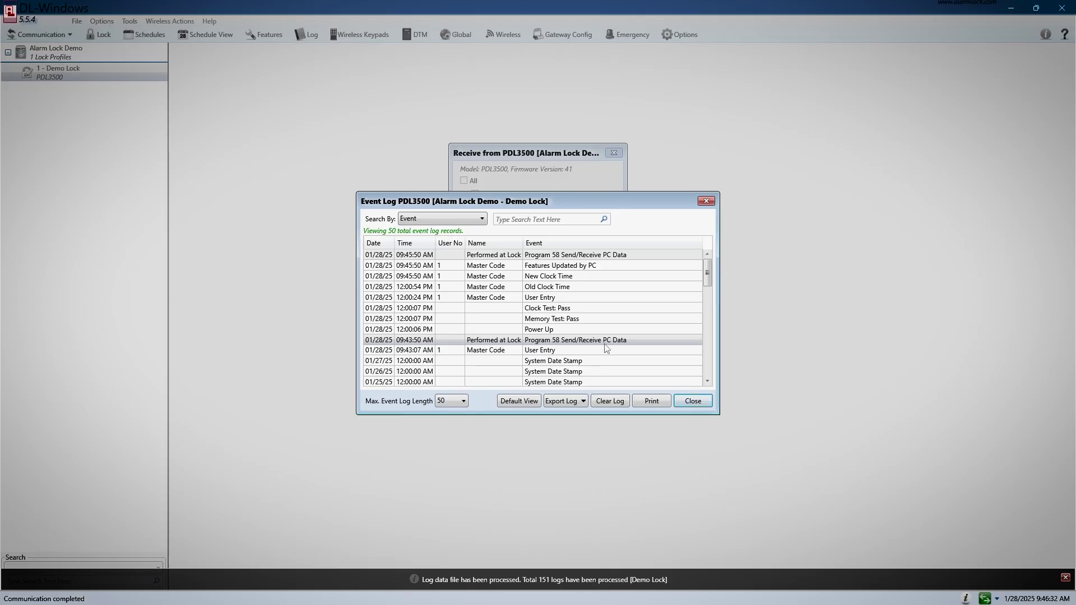
click(694, 401)
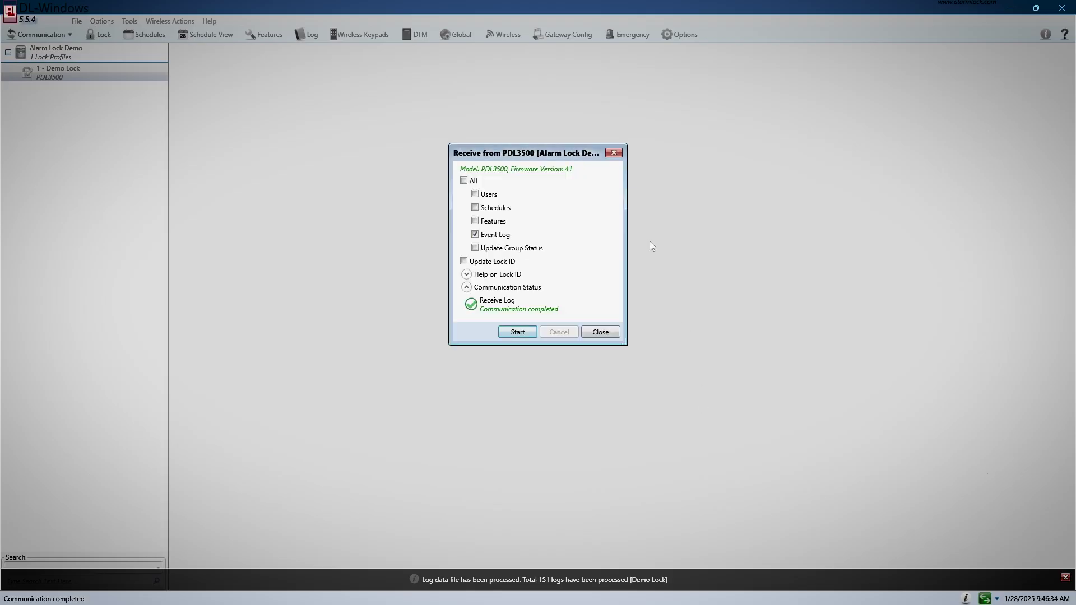
Close the Receive window, then reopen, review and close the Demo Lock event log.
click(614, 153)
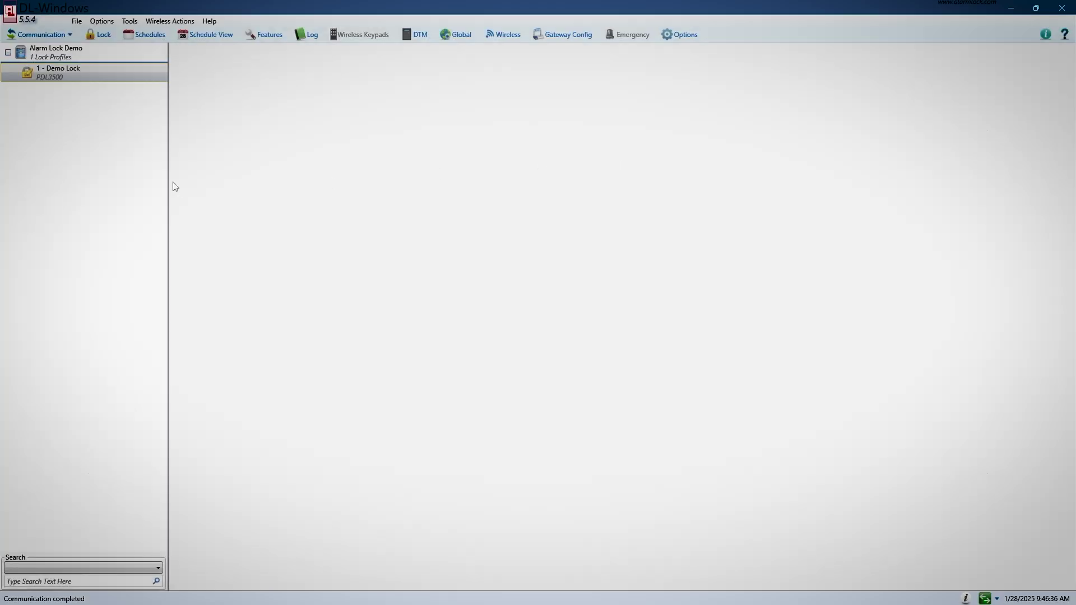
click(306, 37)
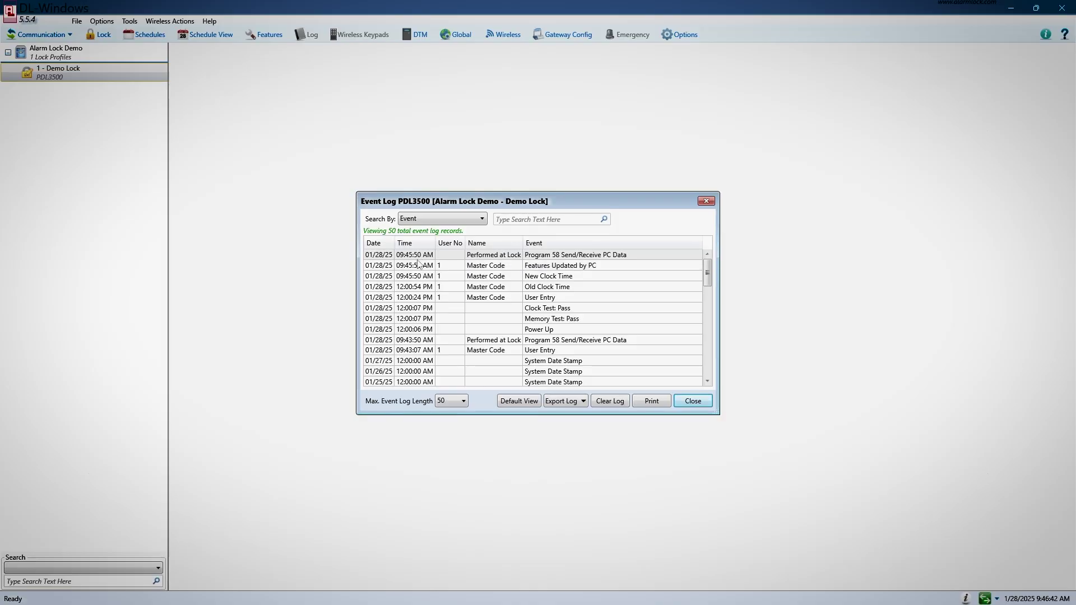
scroll(414, 305, down, 4)
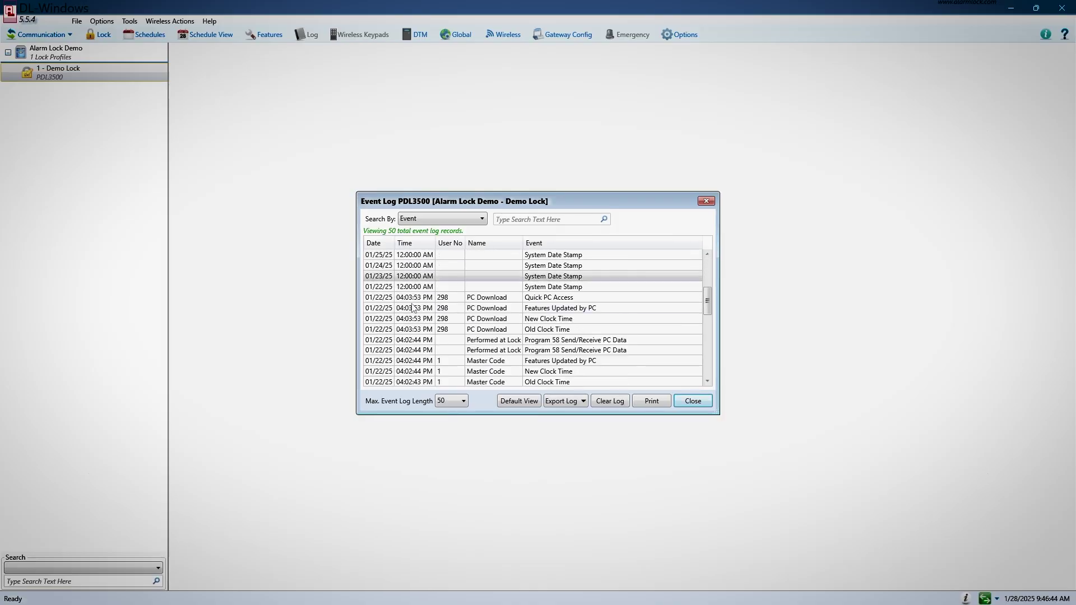
scroll(413, 308, down, 4)
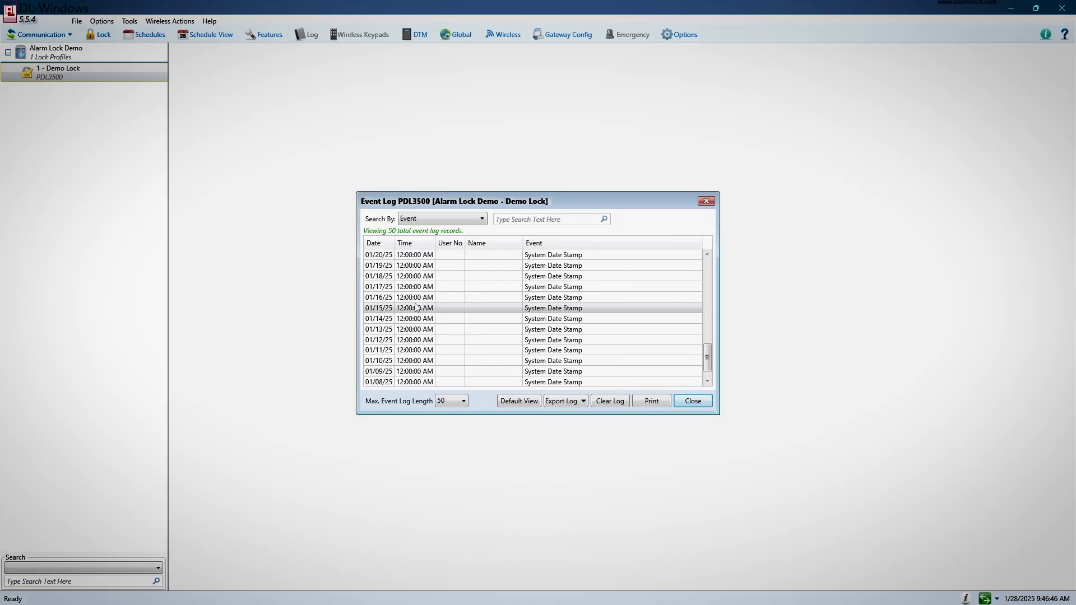
scroll(417, 307, up, 6)
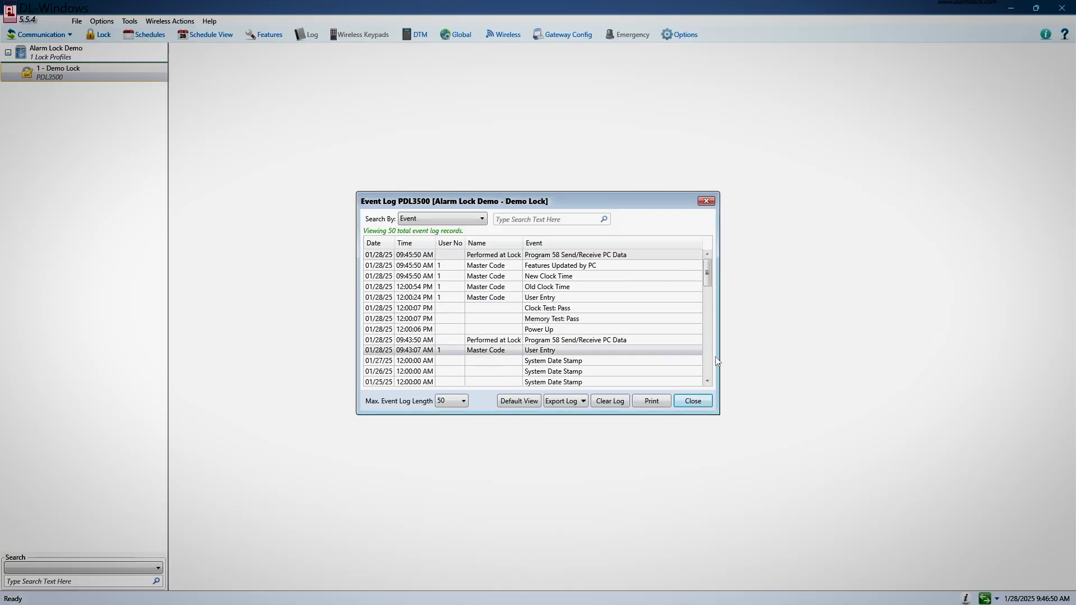
click(693, 401)
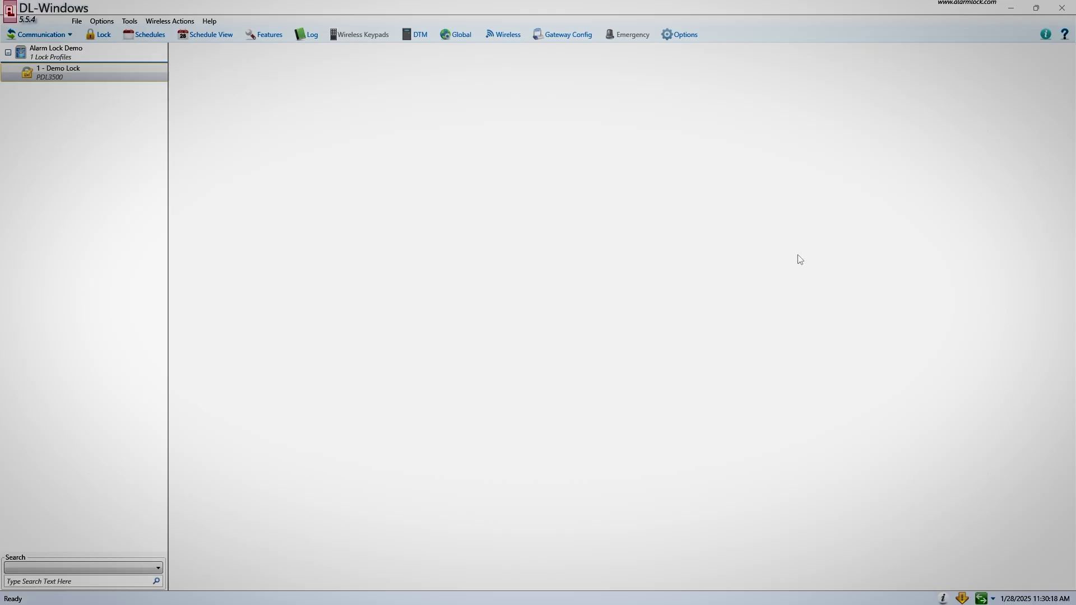
Enter a new PIN for the PC Download administrative user and close both user lists.
click(459, 36)
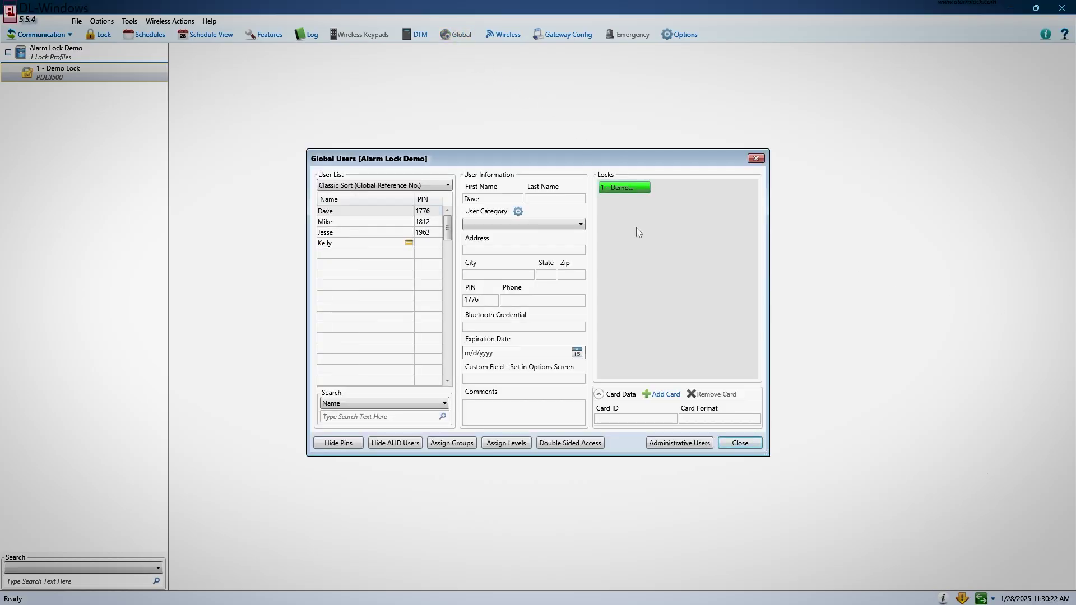
click(687, 446)
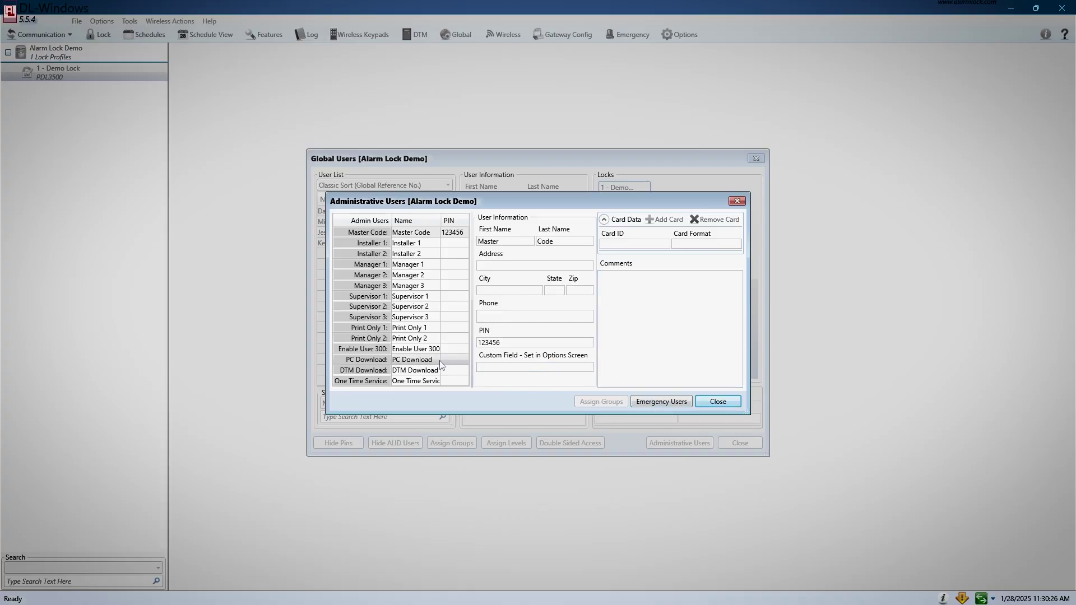
click(454, 365)
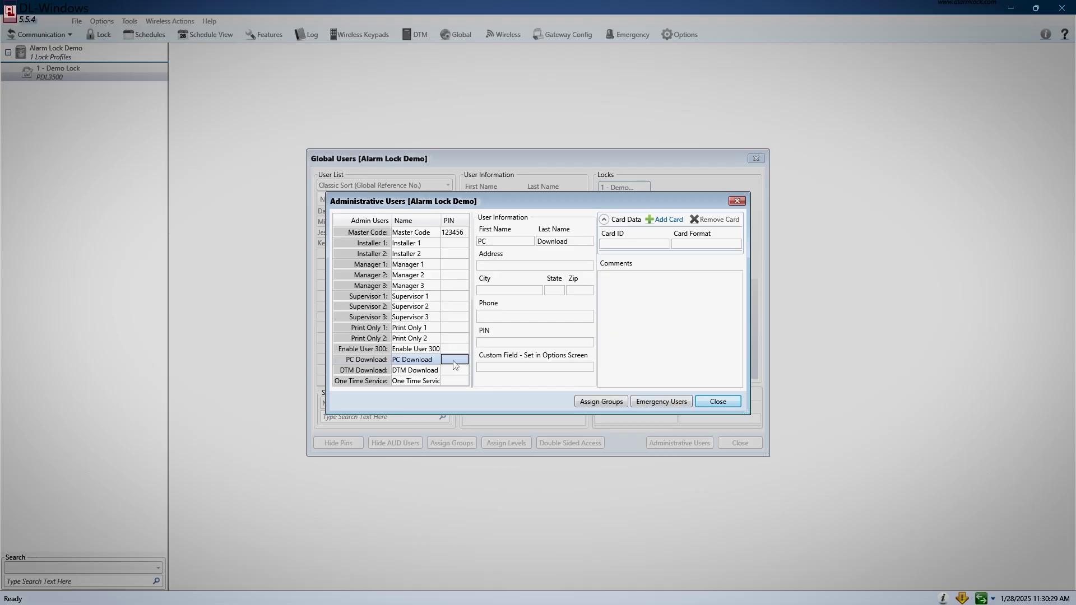
click(454, 362)
click(721, 403)
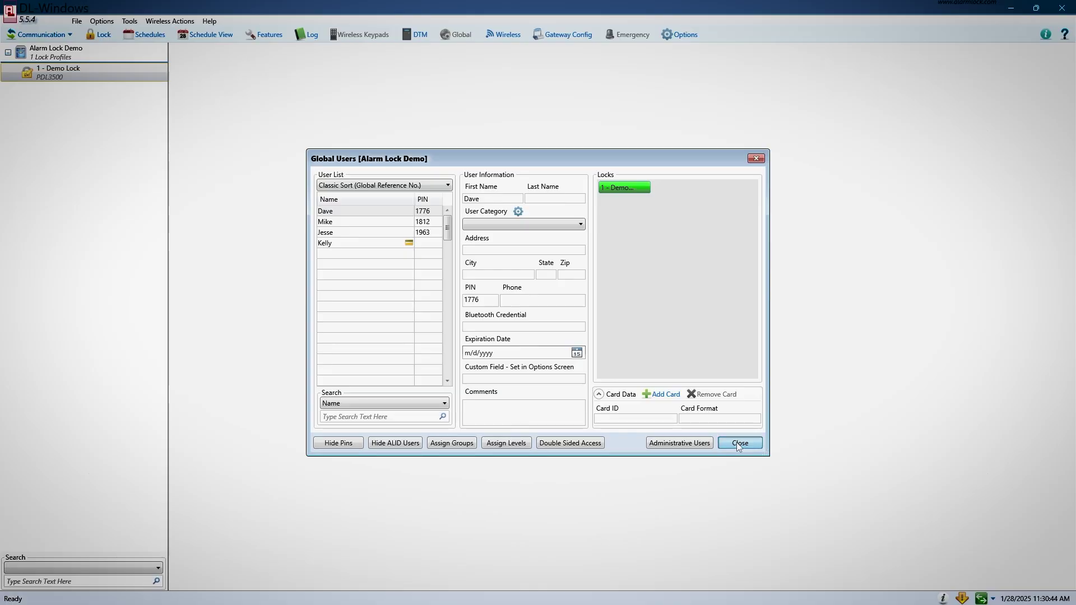
click(738, 444)
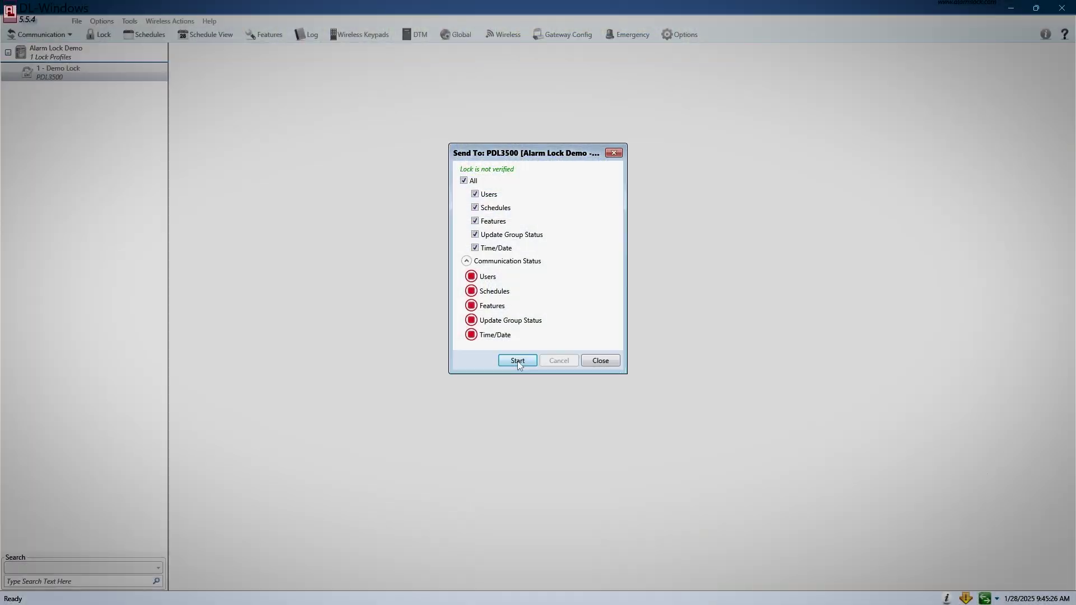
Start the Send To PDL3500 transfer with All data types checked.
click(517, 361)
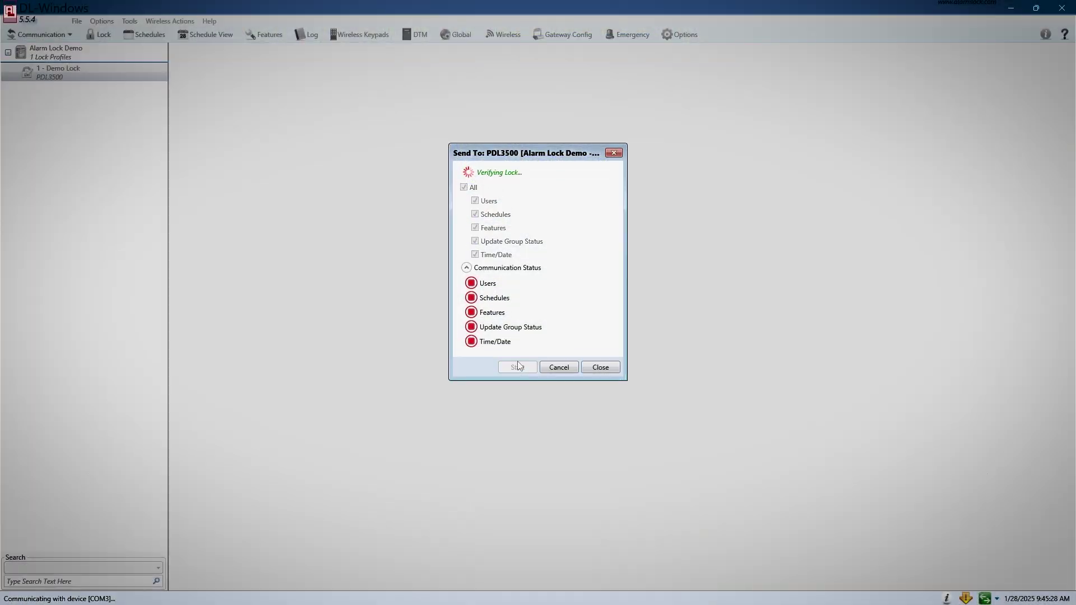